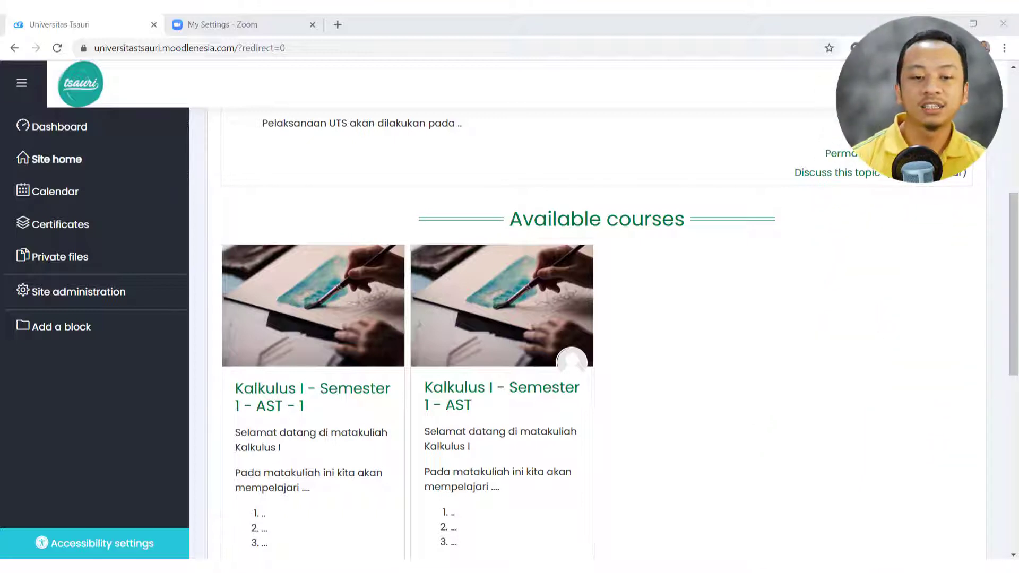
Open the "Kalkulus I - Semester 1 - AST" course from the site's available courses.
scroll(230, 348, up, 6)
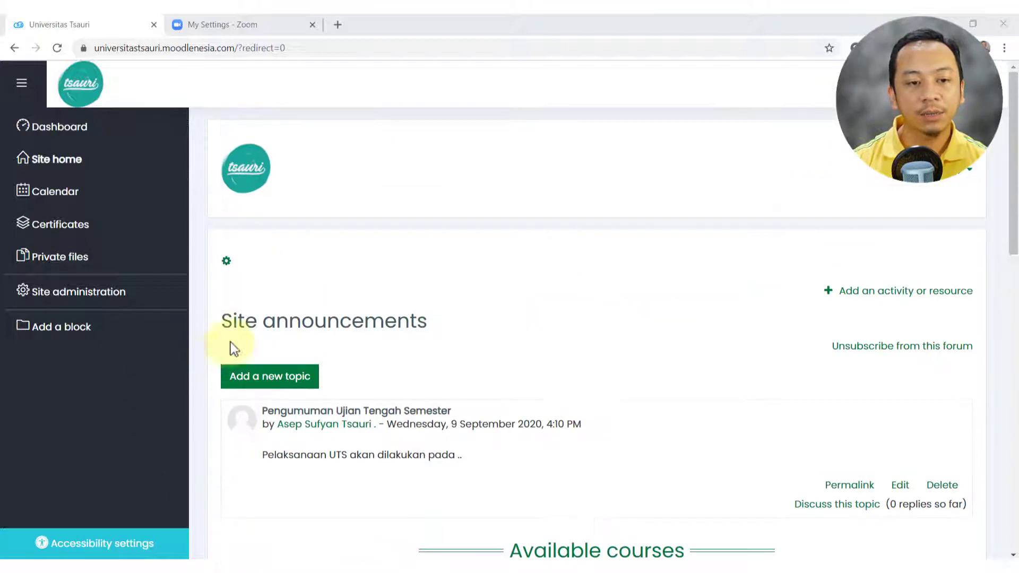
scroll(339, 291, down, 7)
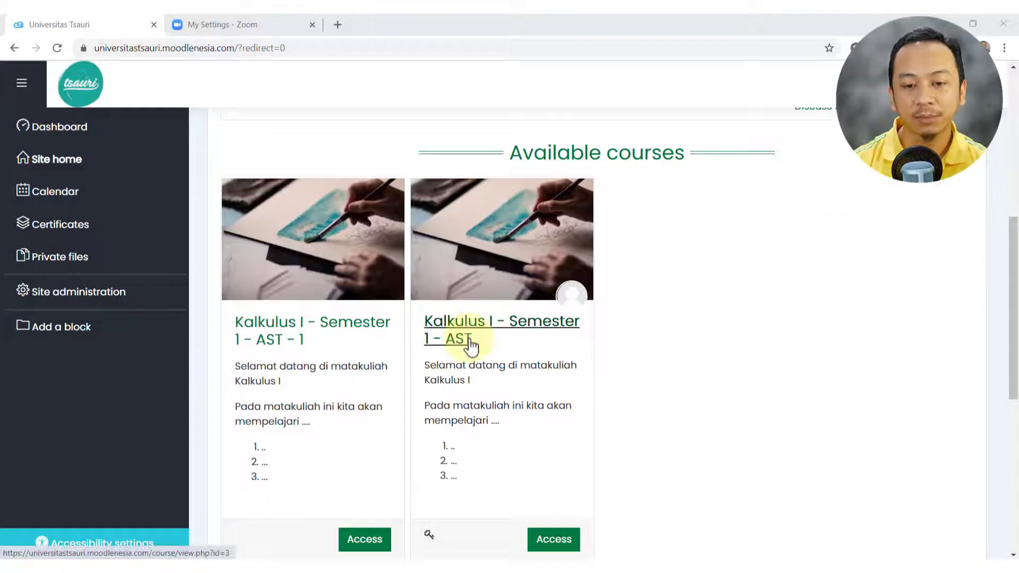
click(480, 345)
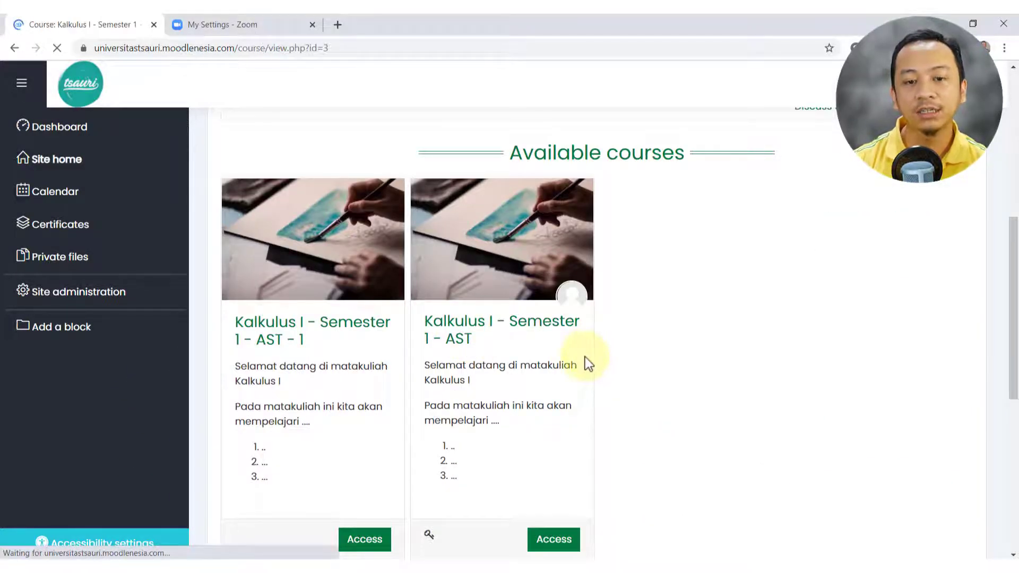
scroll(585, 356, down, 4)
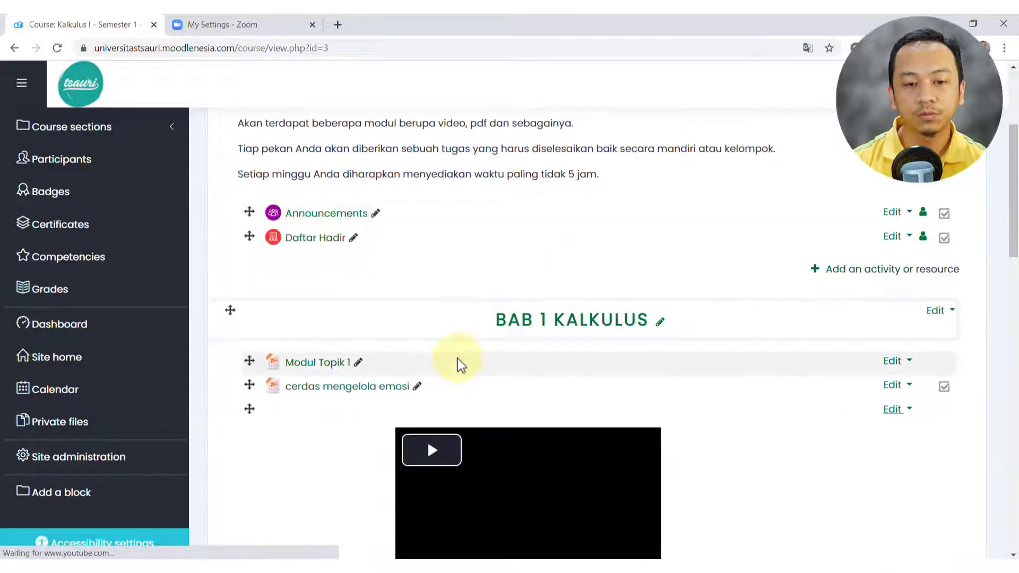
scroll(457, 358, up, 3)
scroll(447, 359, up, 1)
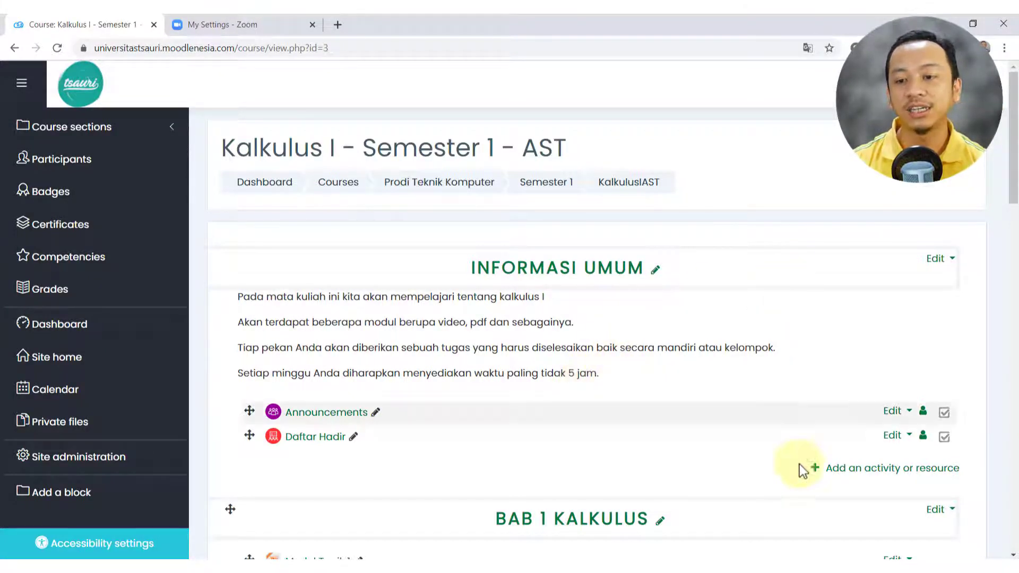
Start adding a Zoom meeting activity to the course's Informasi Umum section.
scroll(802, 462, down, 2)
click(874, 337)
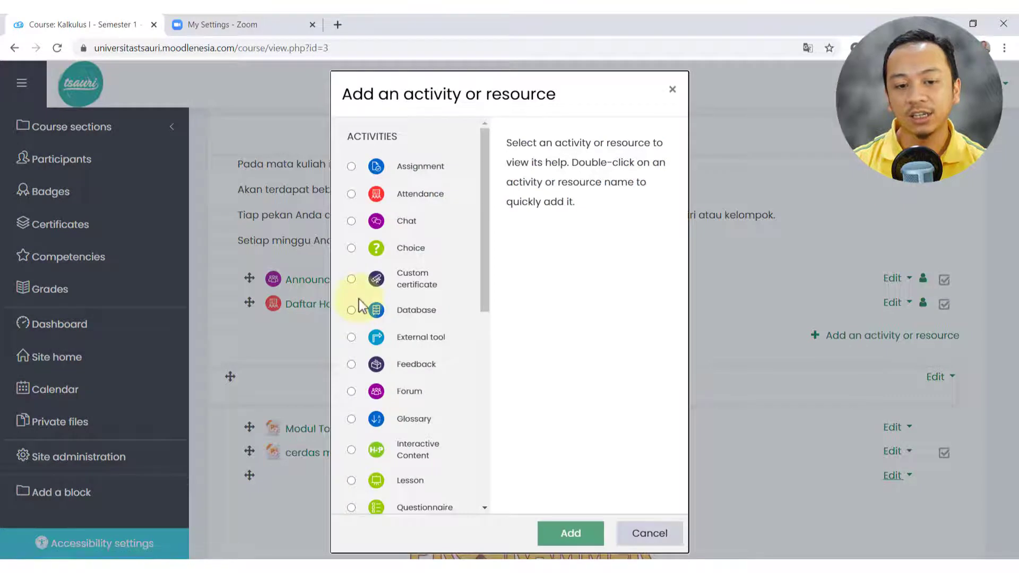
scroll(392, 329, down, 6)
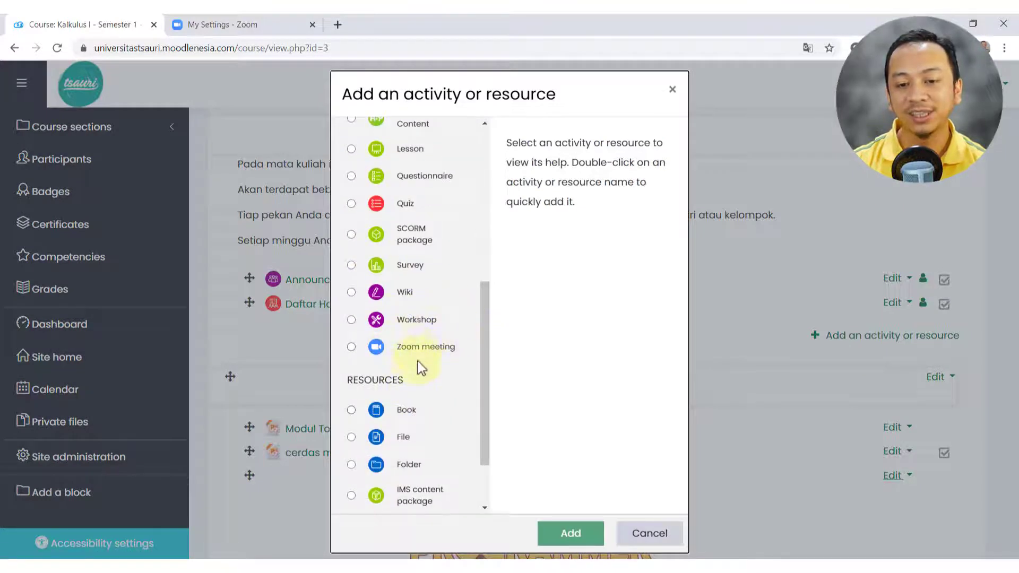
click(451, 352)
click(588, 521)
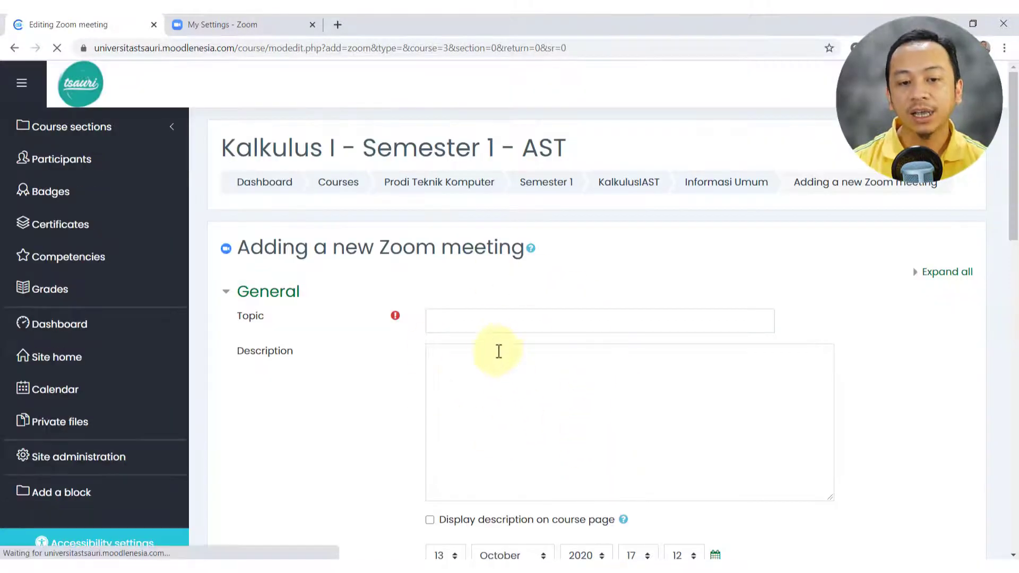
Enter "Zoom meeting" as the topic of the new activity.
click(462, 319)
scroll(545, 351, down, 1)
scroll(545, 351, down, 2)
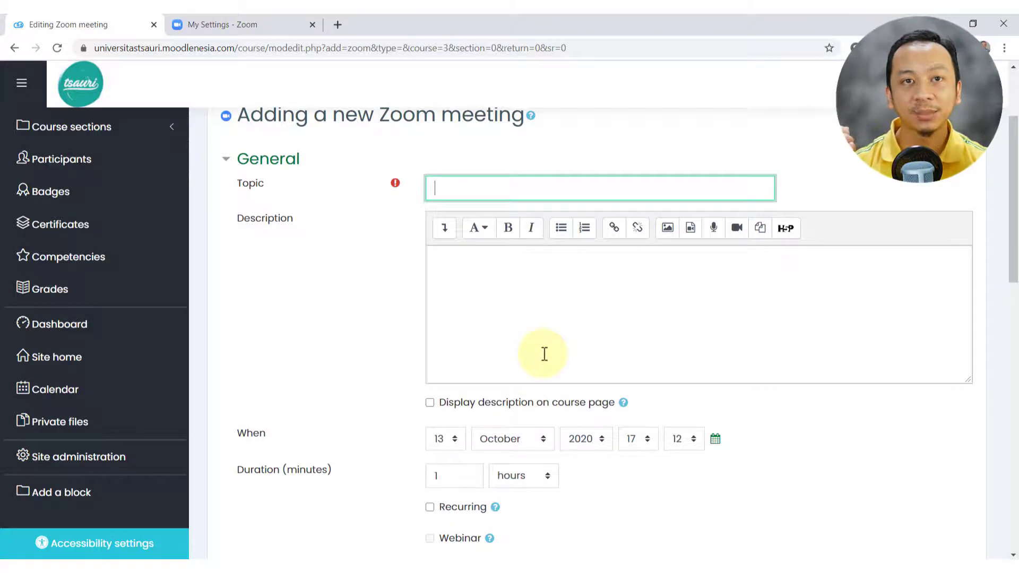
text(Zoom mo)
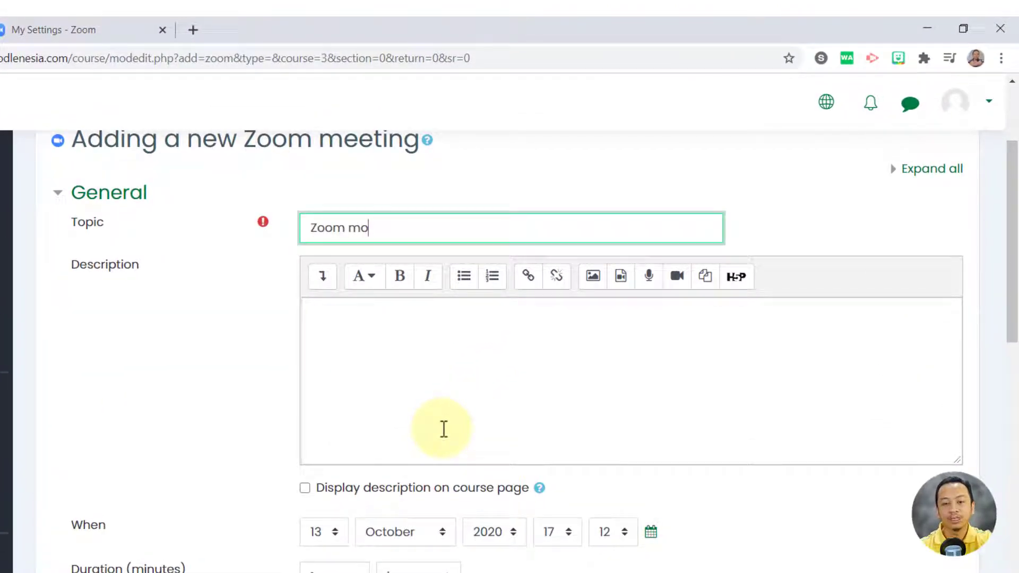
key(BackSpace)
text(eeting)
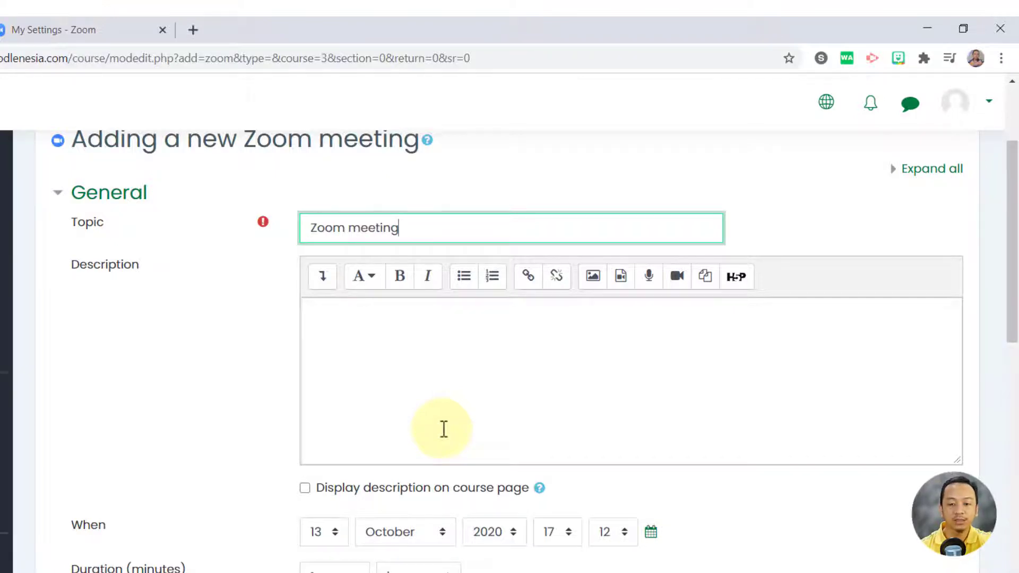
Review the remaining meeting options, then save the Zoom meeting activity and return to the course.
scroll(441, 457, down, 15)
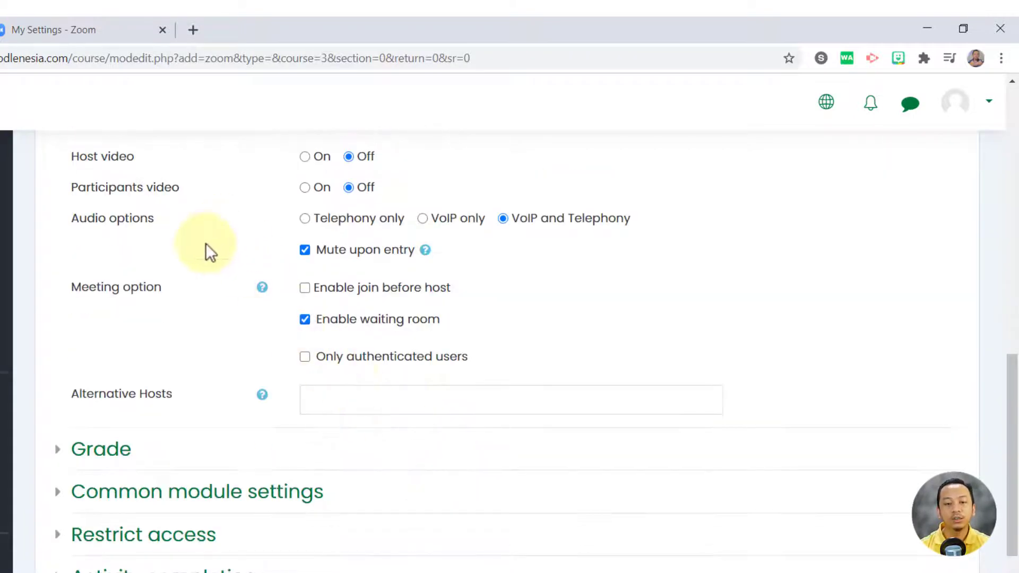
scroll(319, 473, down, 6)
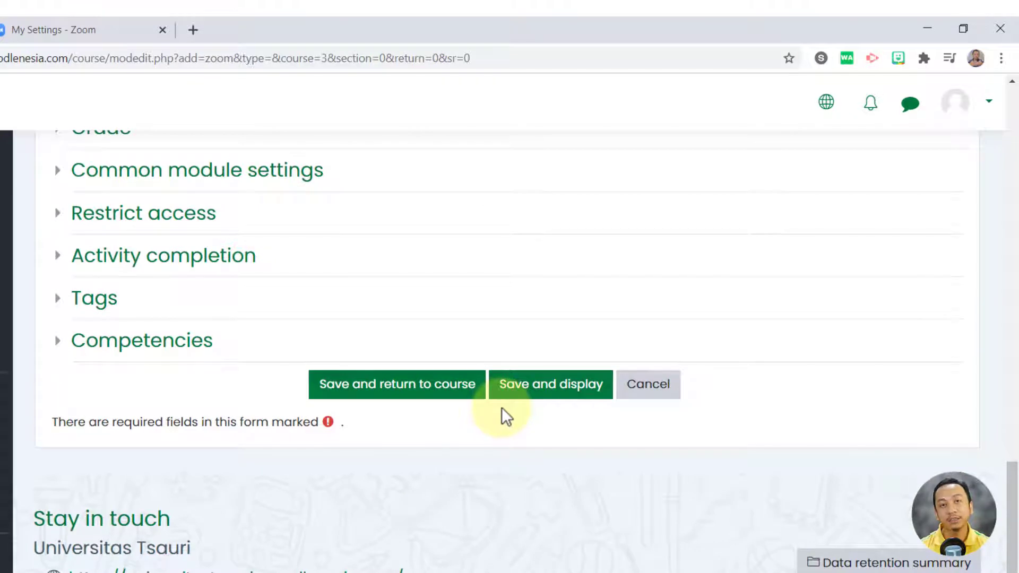
scroll(494, 424, up, 20)
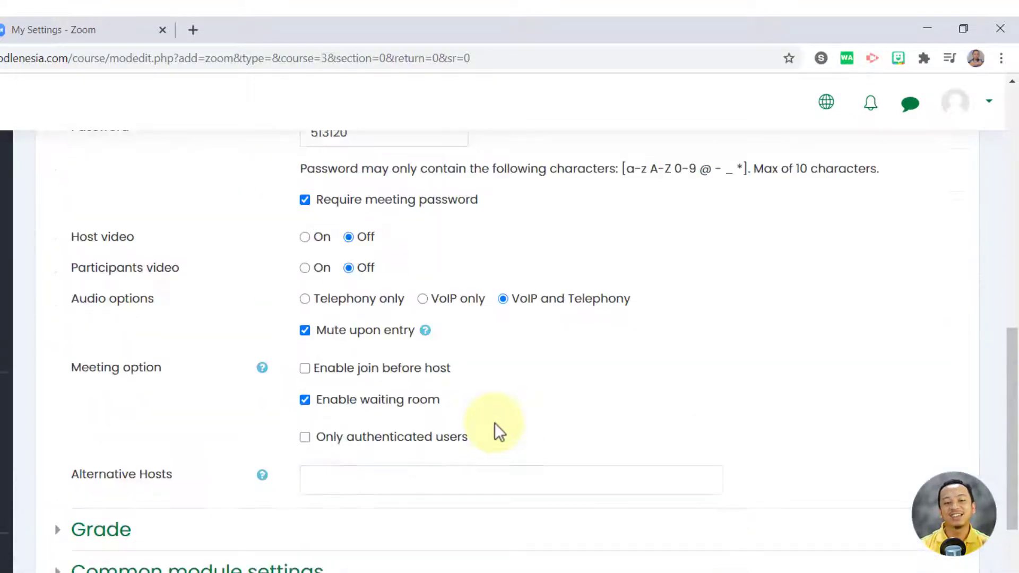
scroll(495, 422, up, 5)
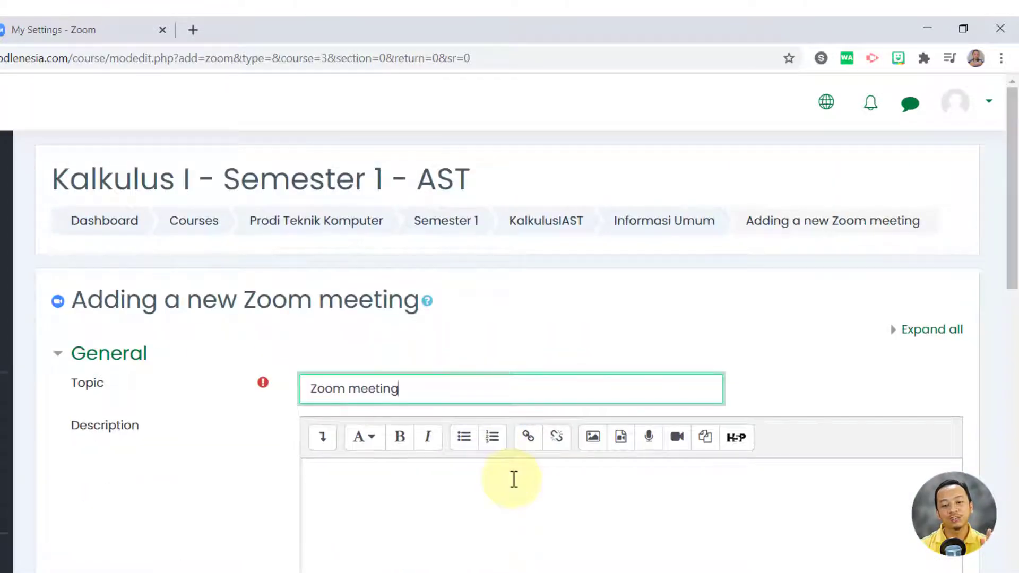
scroll(508, 492, down, 20)
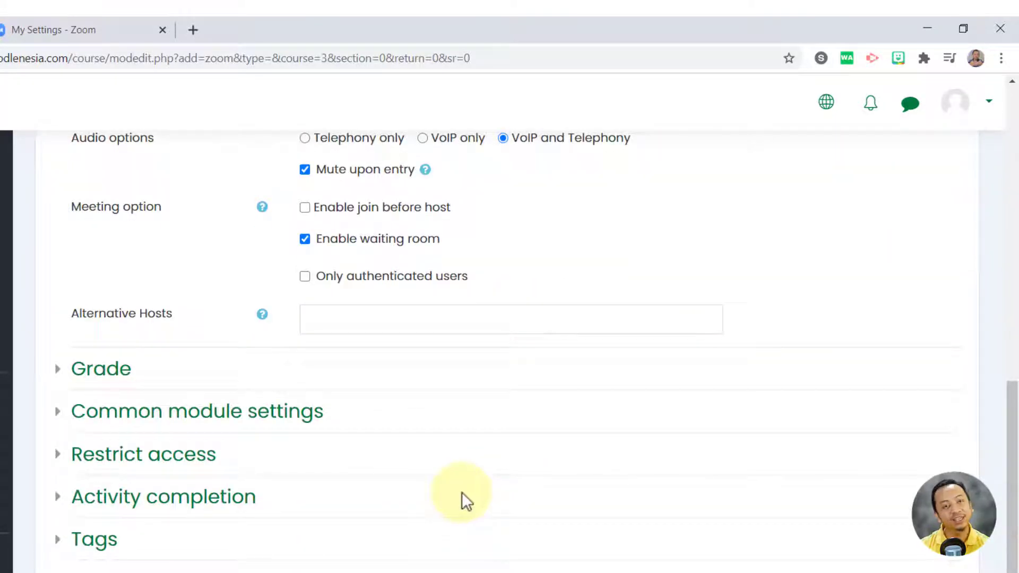
scroll(467, 501, down, 2)
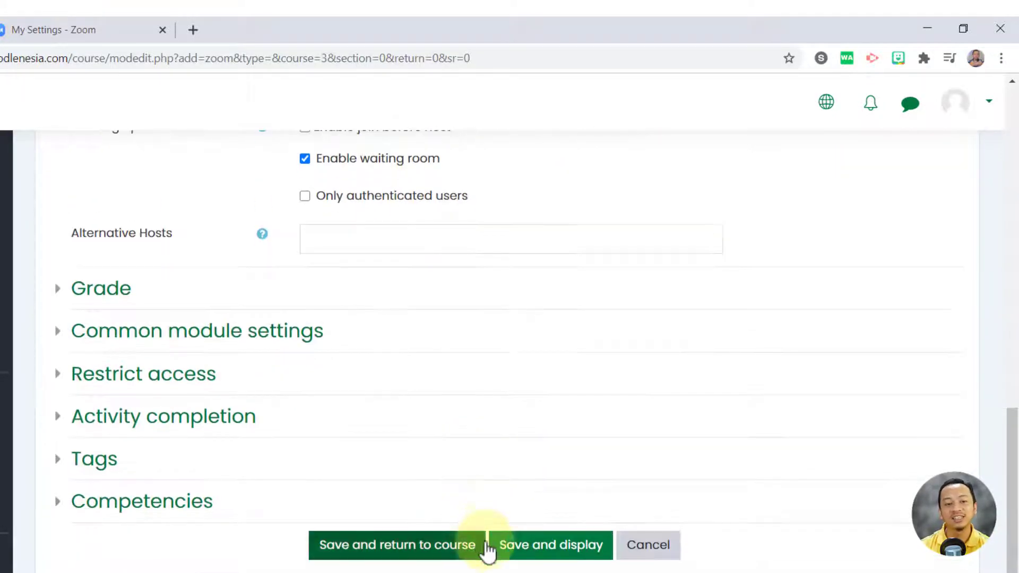
click(431, 549)
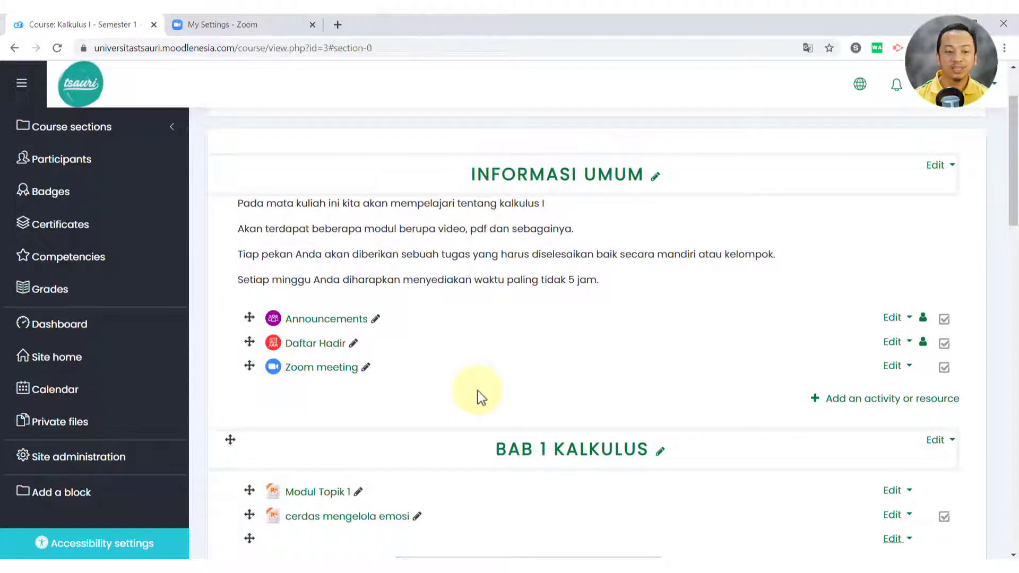
Search Moodle's site administration for "zoom" and bring up the Zoom API key and secret settings.
click(106, 455)
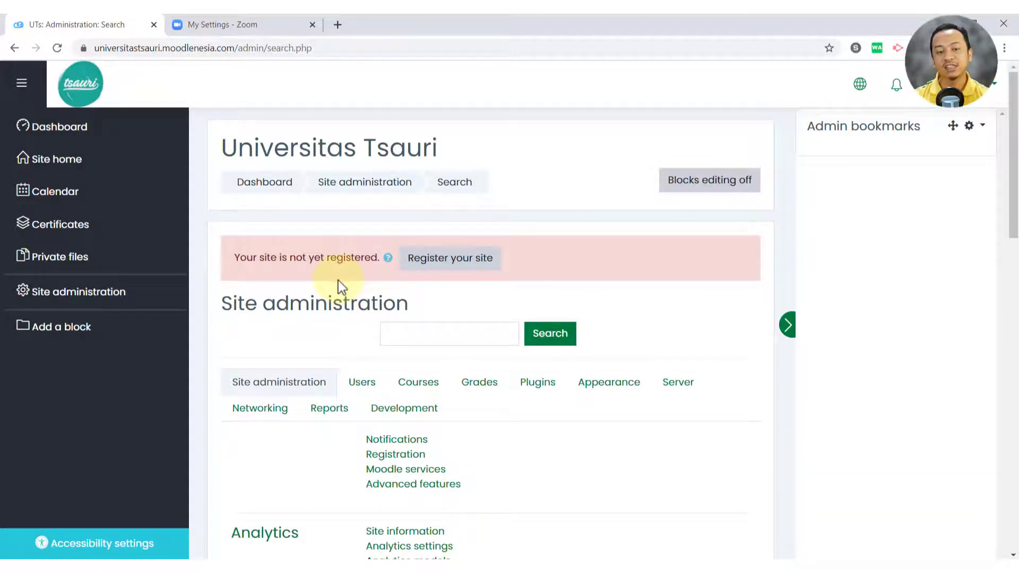
click(397, 341)
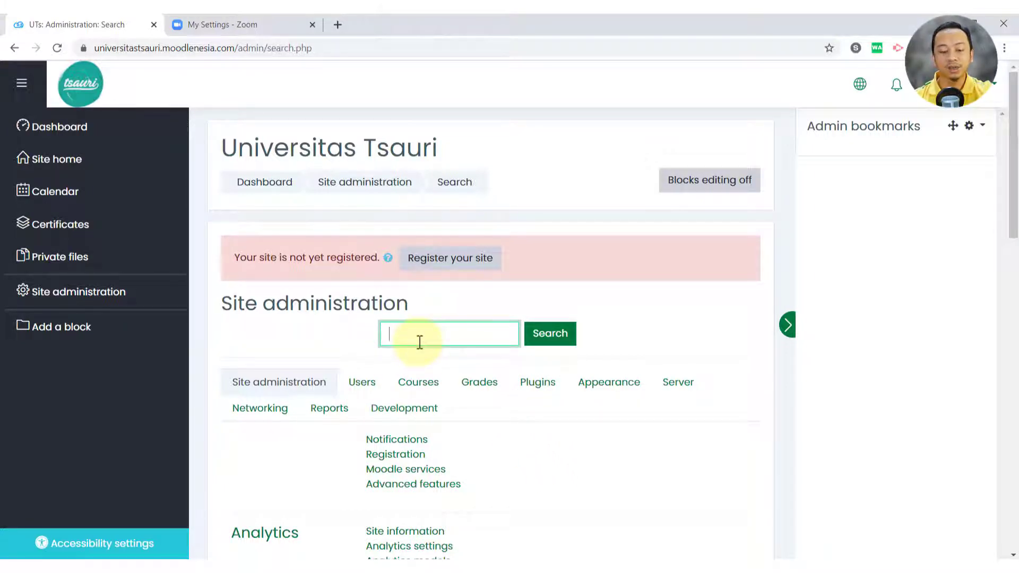
text(zoom)
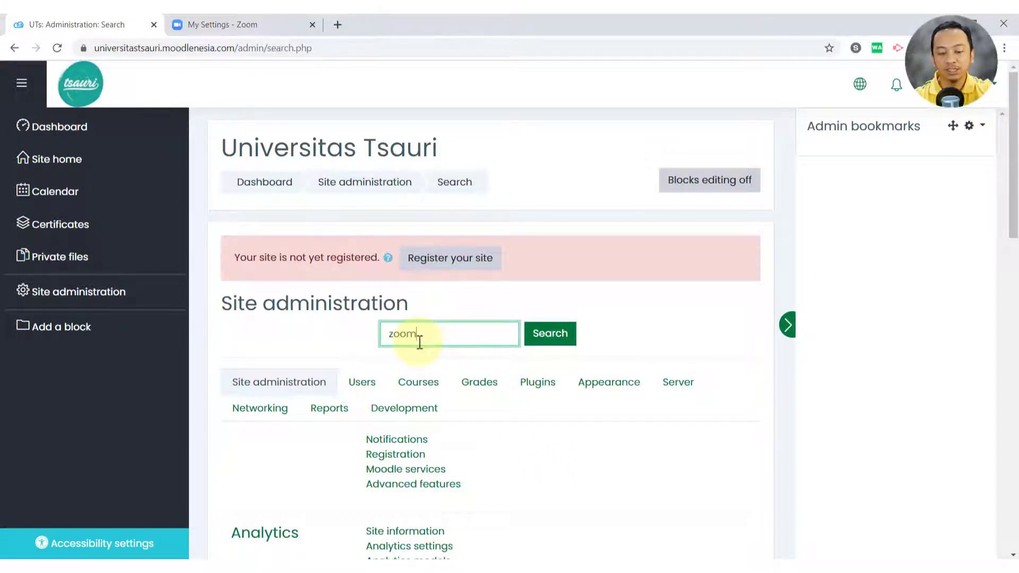
click(547, 340)
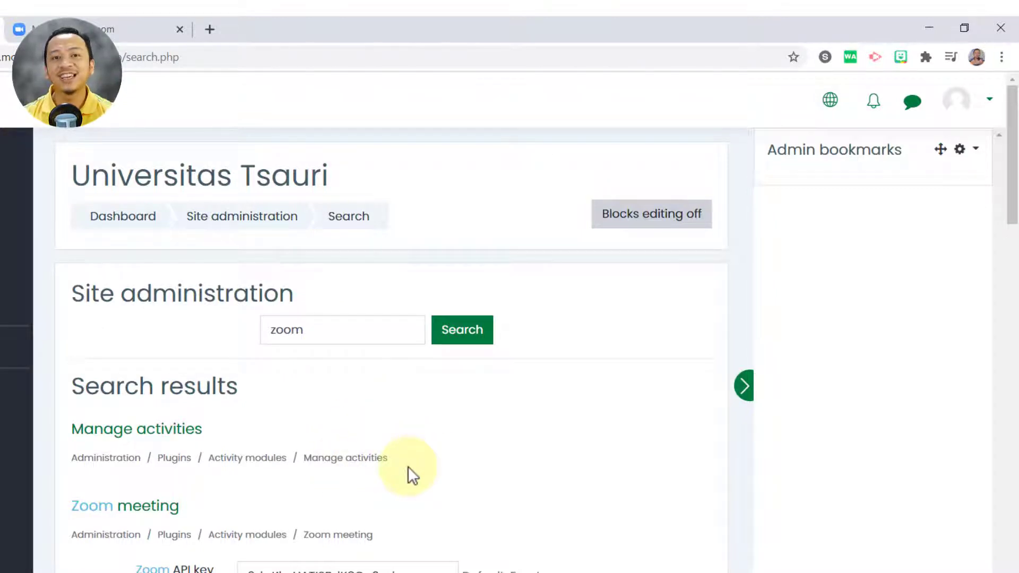
scroll(408, 465, down, 2)
scroll(407, 466, down, 3)
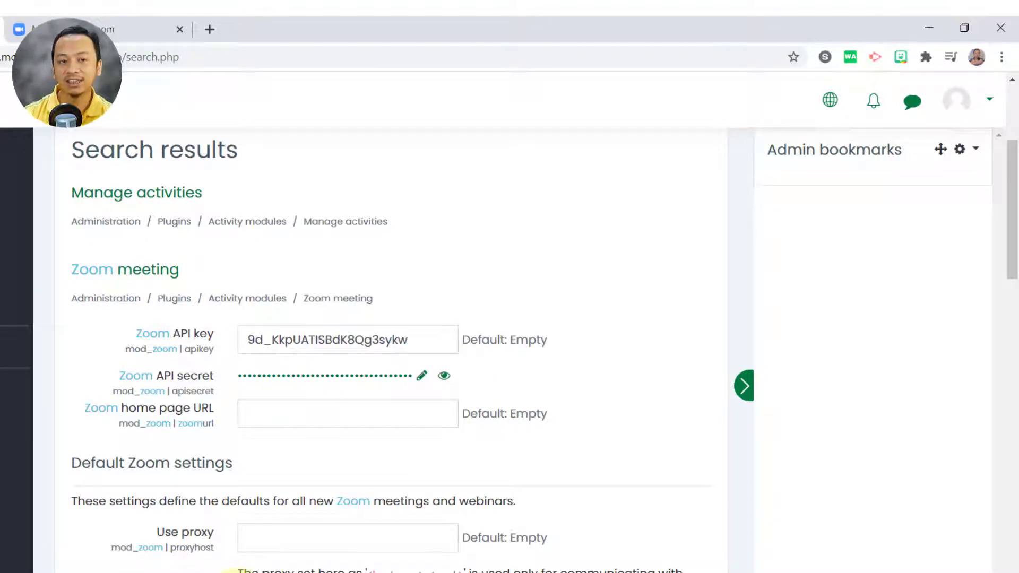
Switch to the Zoom website in the browser and open its App Marketplace.
click(37, 29)
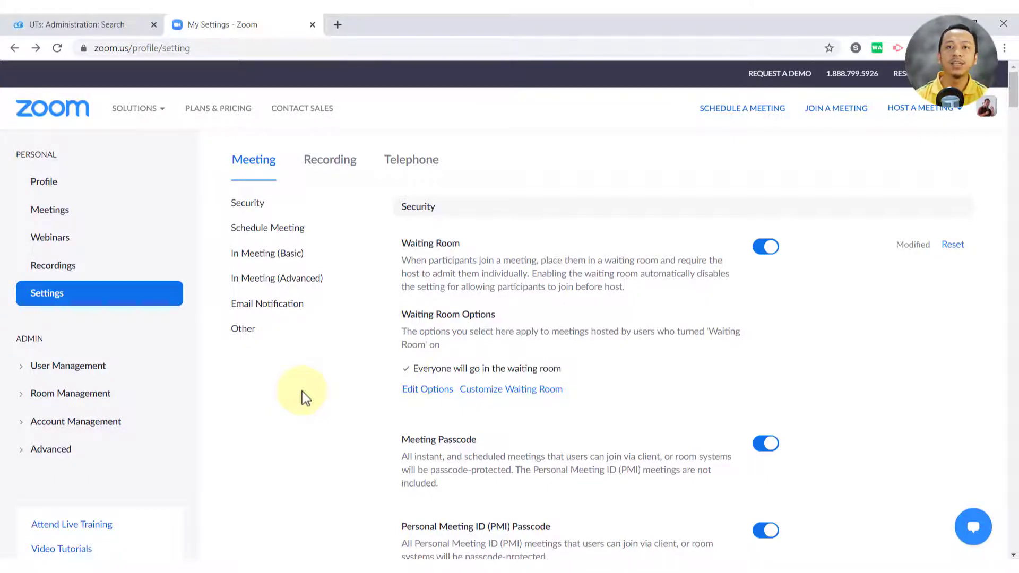
click(94, 17)
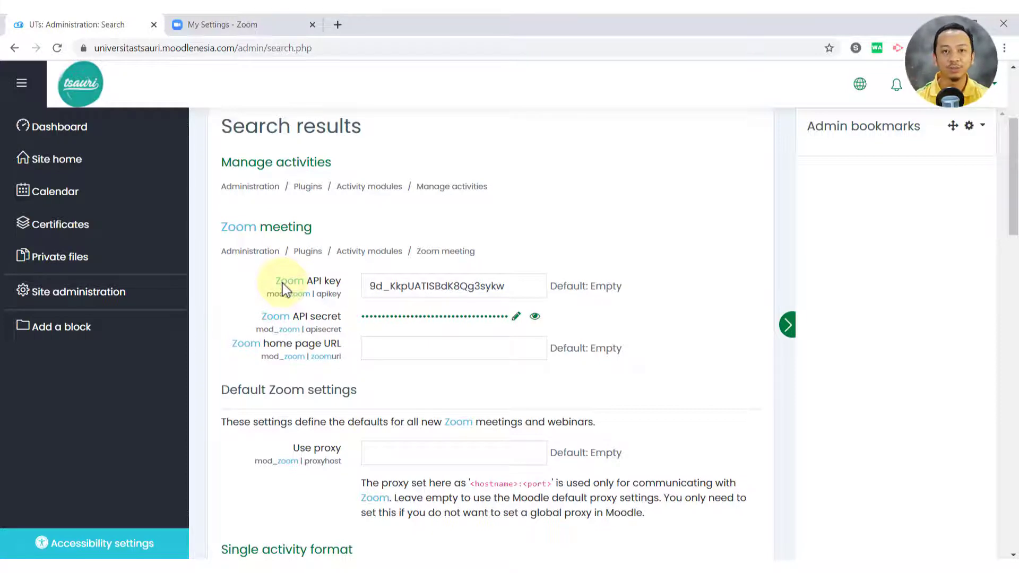
click(229, 26)
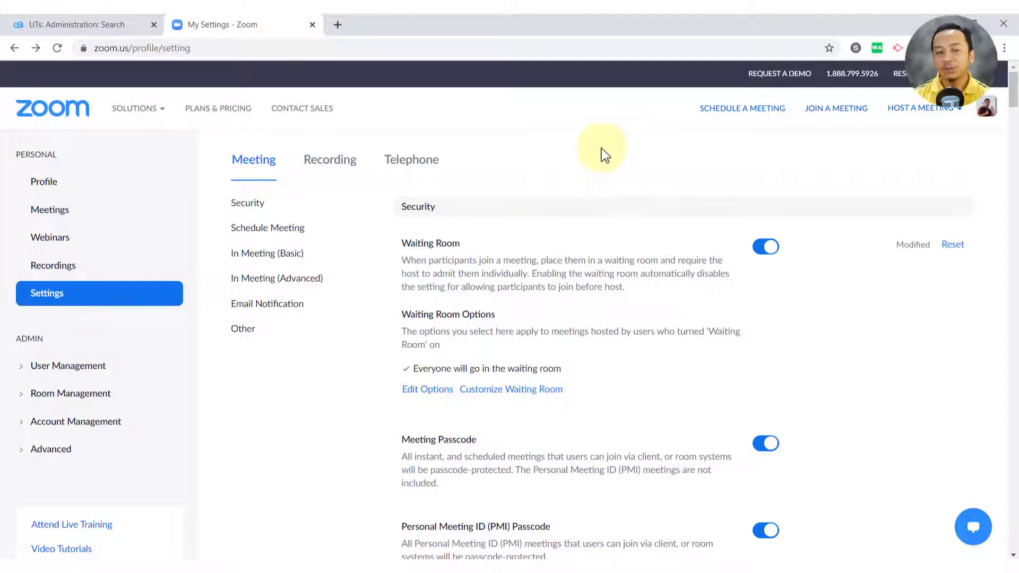
scroll(538, 321, down, 2)
scroll(403, 262, up, 2)
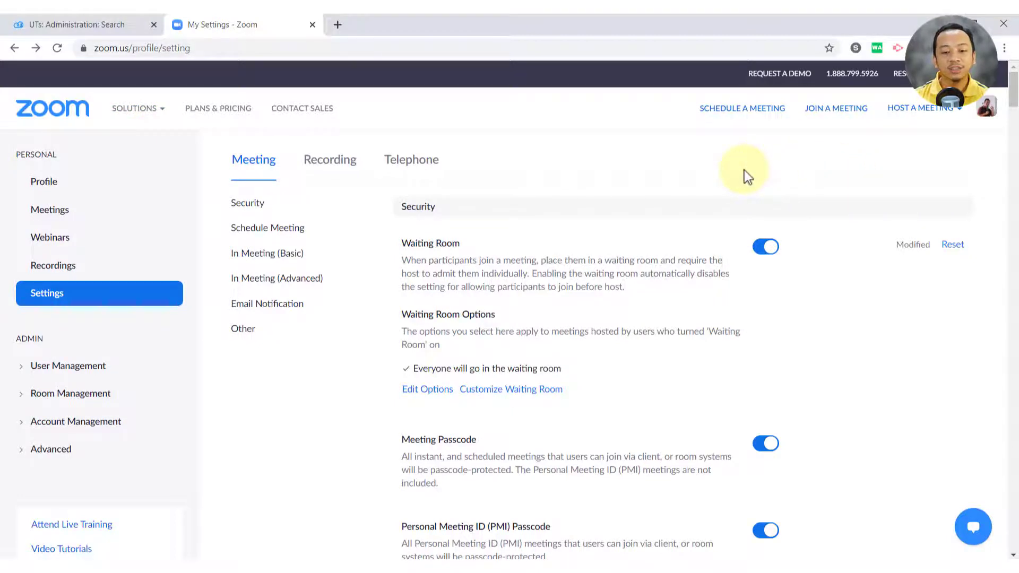
mouse_move(158, 113)
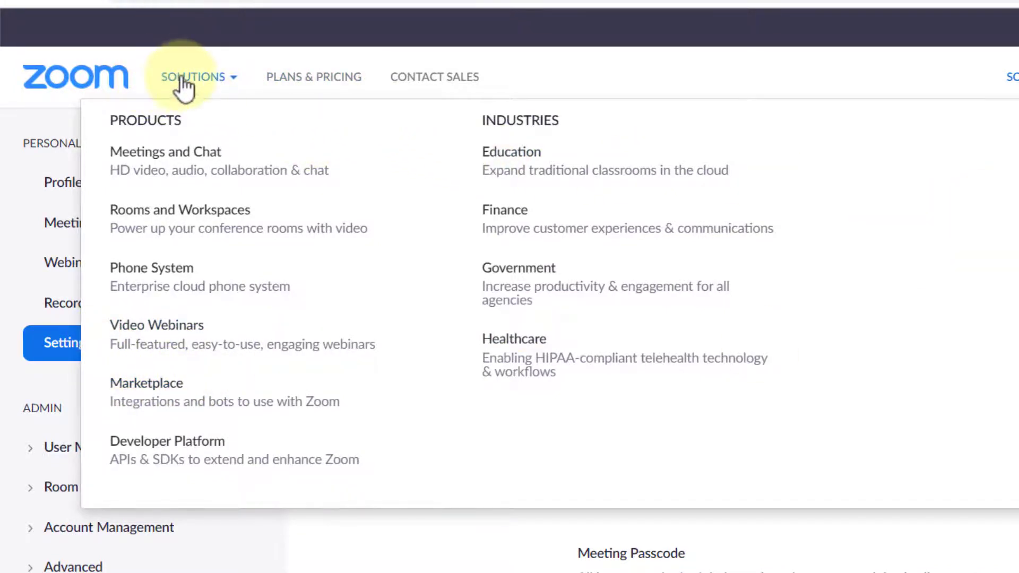
click(194, 396)
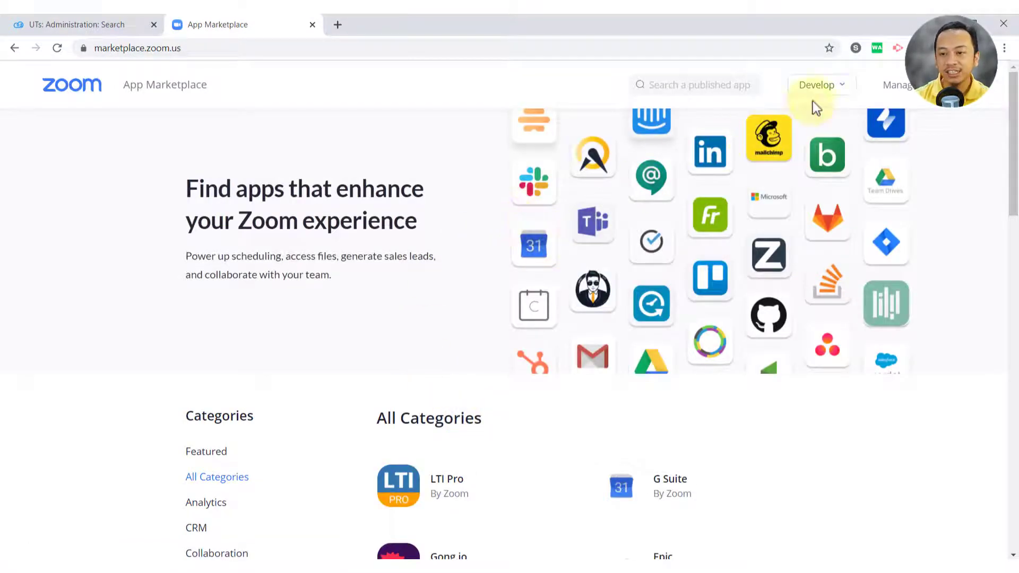
Look over the App Marketplace home page and its All Categories app listing.
mouse_move(827, 100)
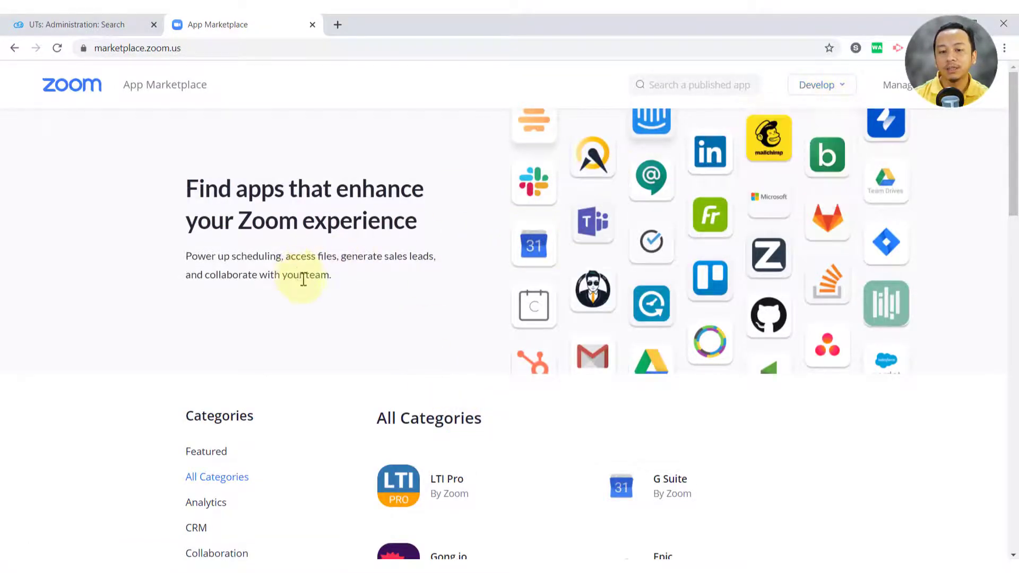
scroll(298, 290, down, 4)
scroll(307, 307, up, 4)
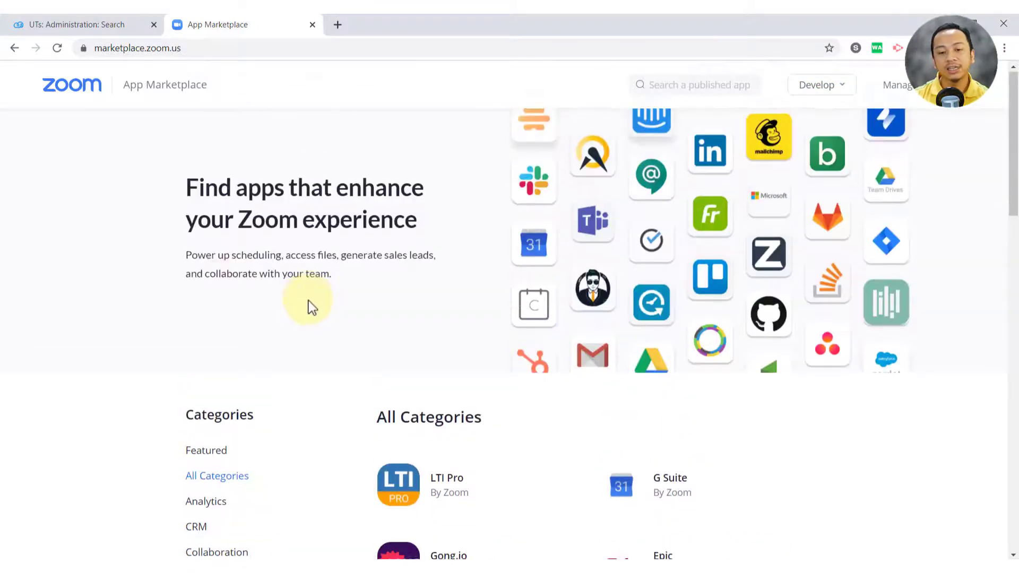
scroll(309, 305, down, 5)
scroll(311, 304, up, 5)
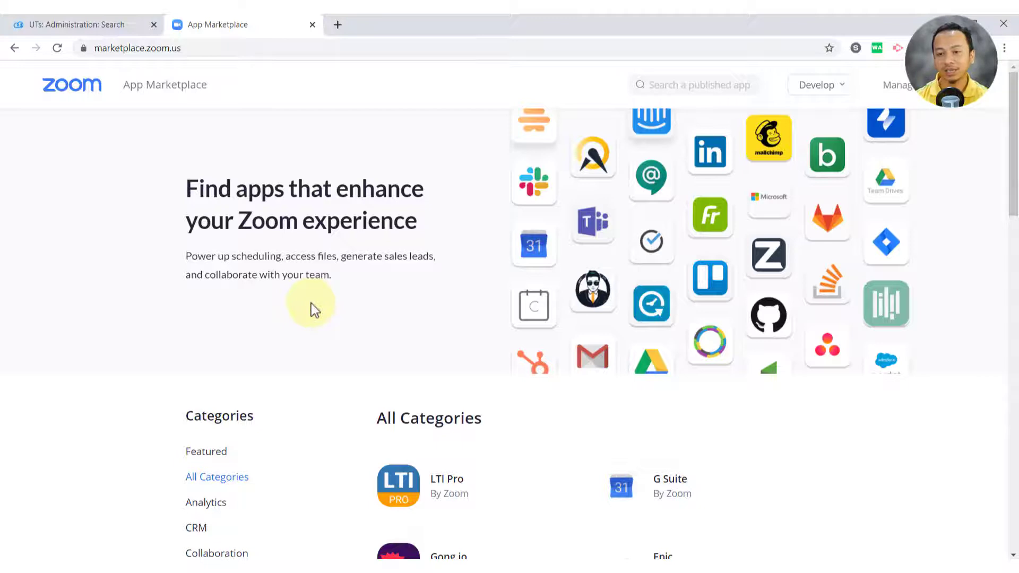
scroll(593, 344, down, 1)
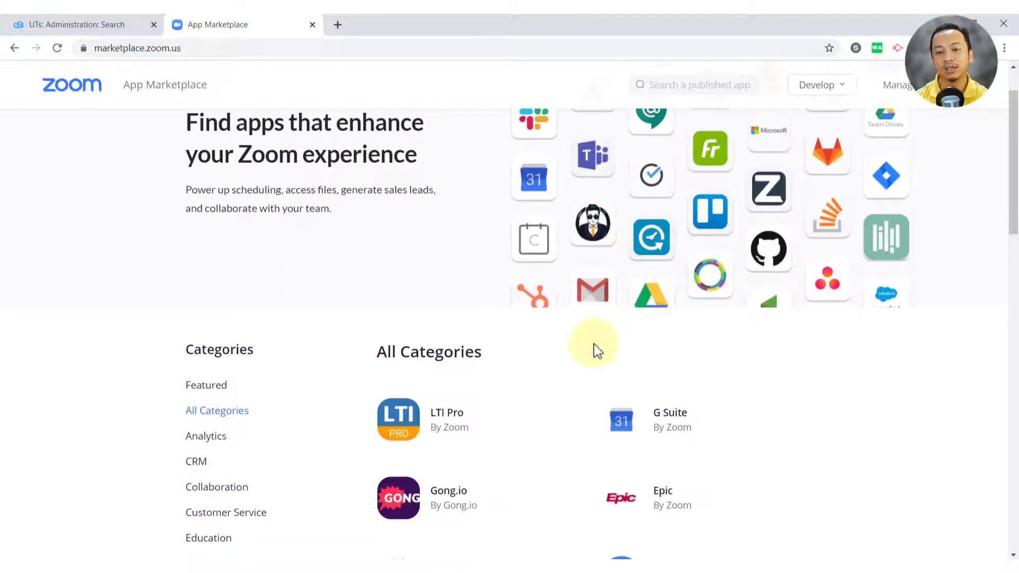
scroll(598, 340, up, 1)
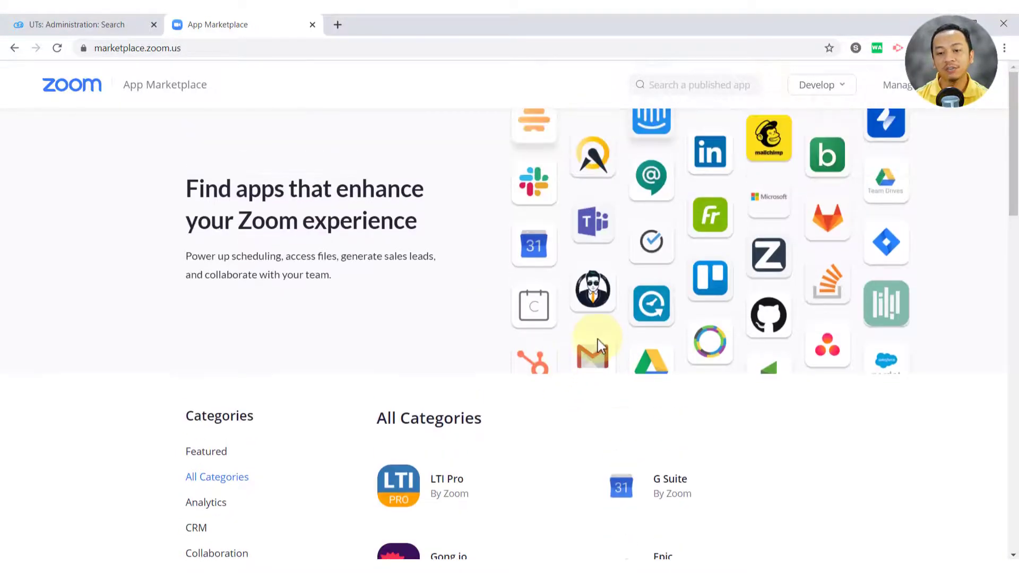
scroll(472, 398, down, 2)
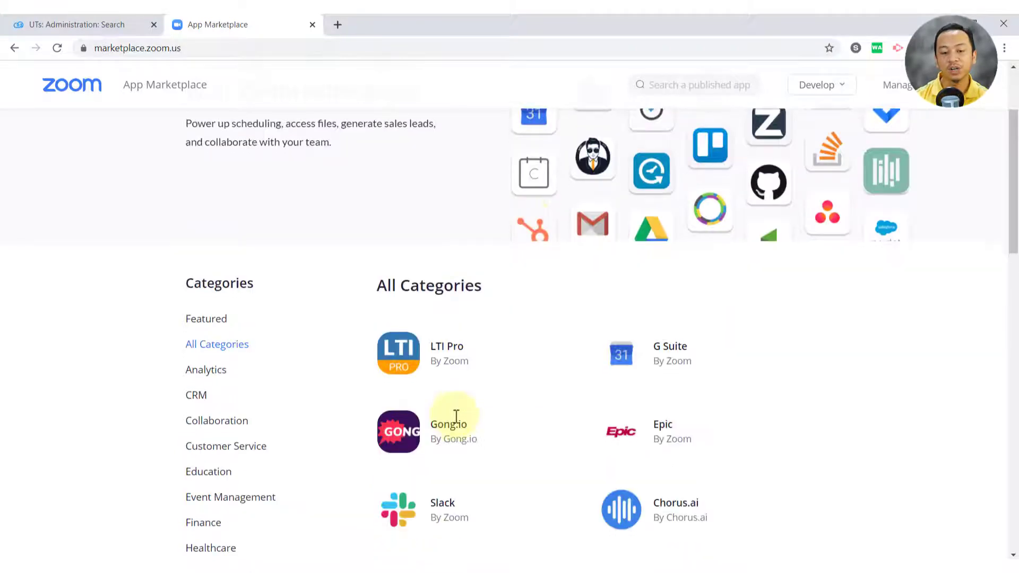
Browse the All Categories app listing, then open the marketplace's Build App page for developers.
scroll(455, 417, up, 2)
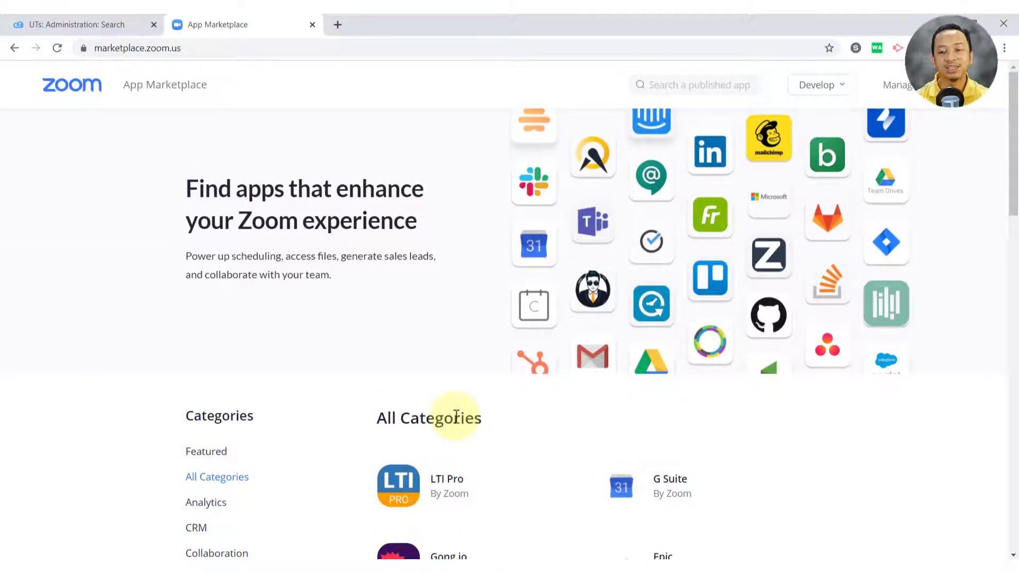
scroll(531, 398, down, 3)
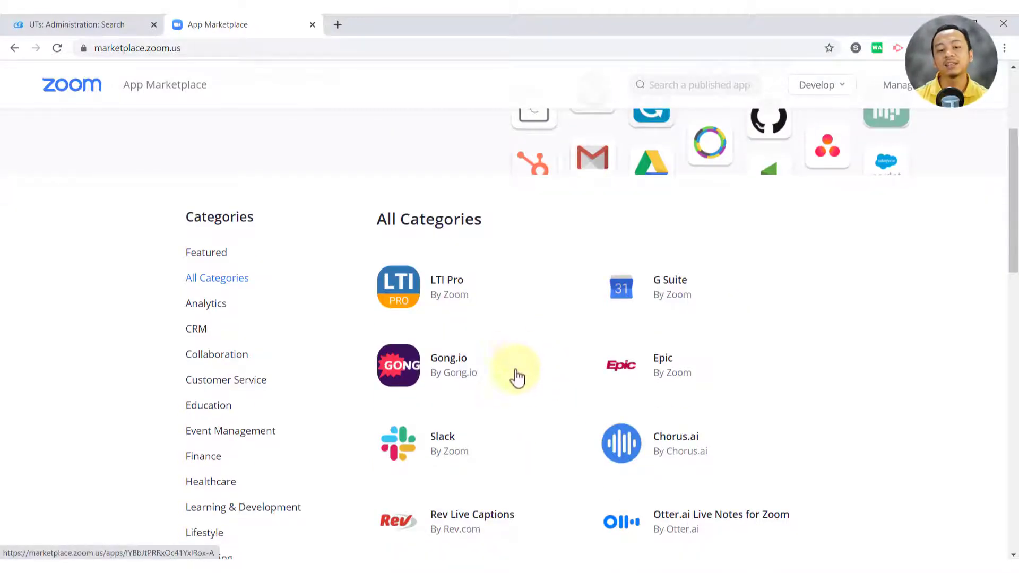
scroll(543, 372, down, 6)
scroll(675, 472, down, 1)
scroll(743, 456, up, 6)
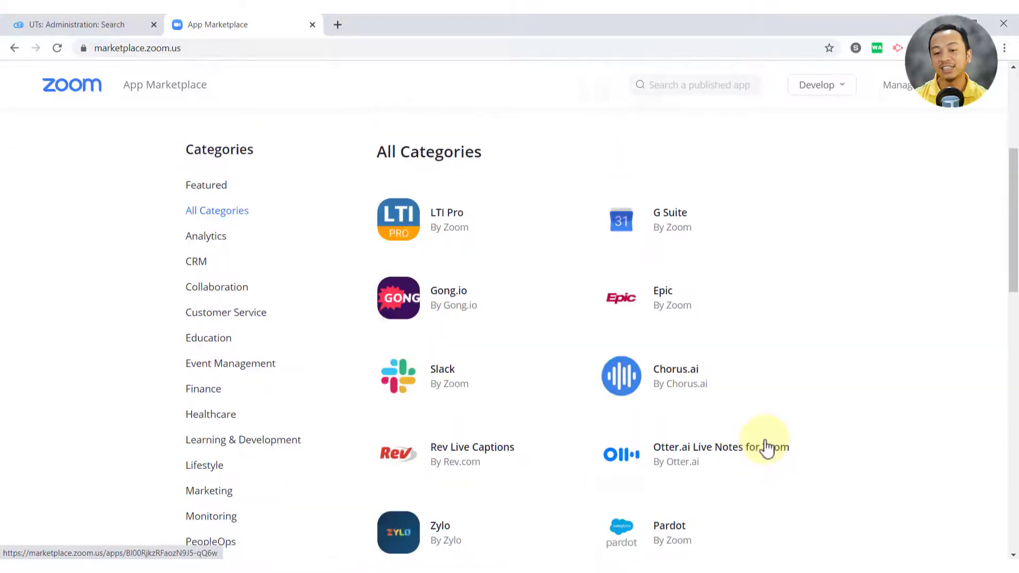
scroll(769, 445, up, 4)
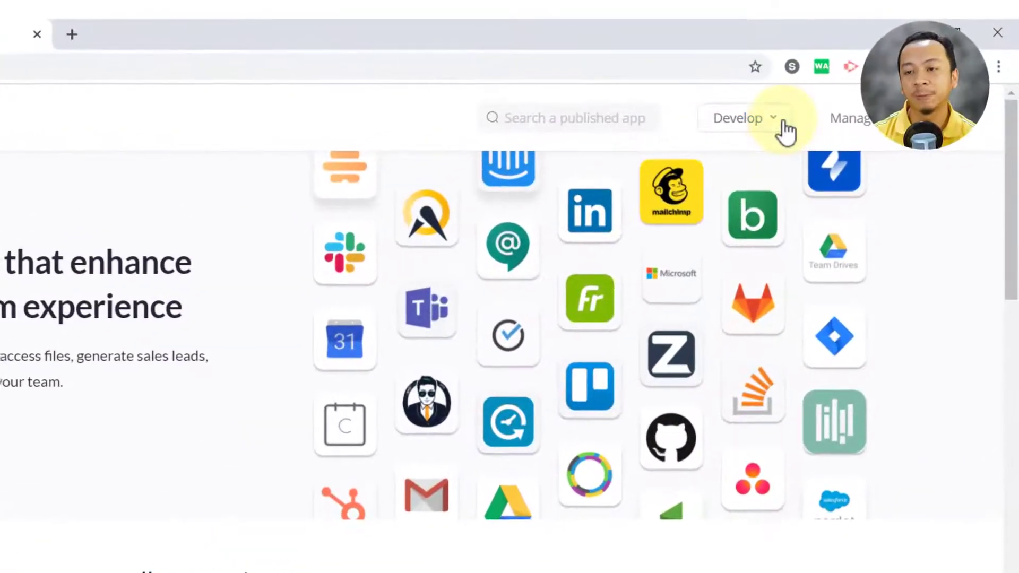
click(784, 130)
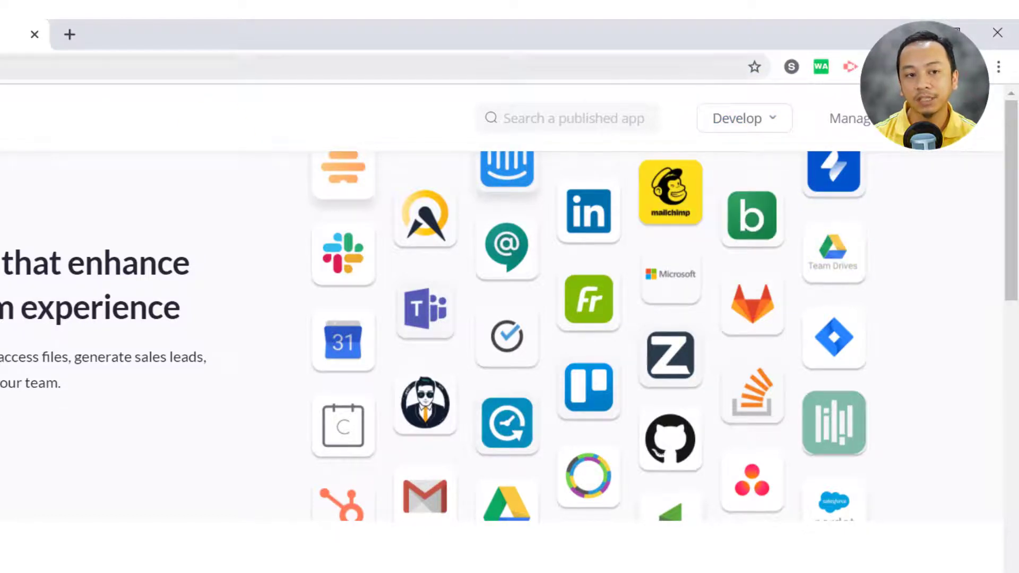
click(756, 126)
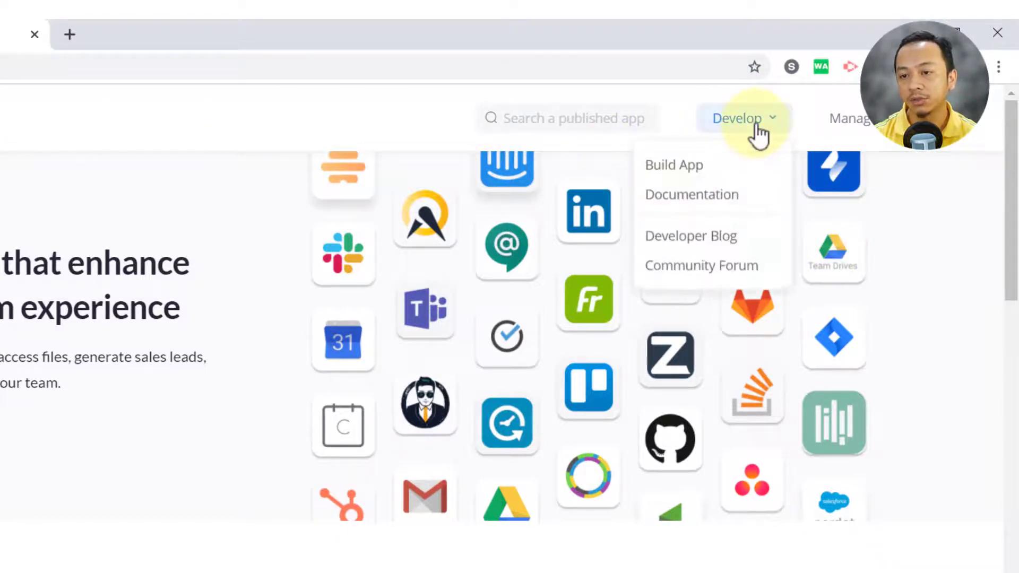
click(740, 167)
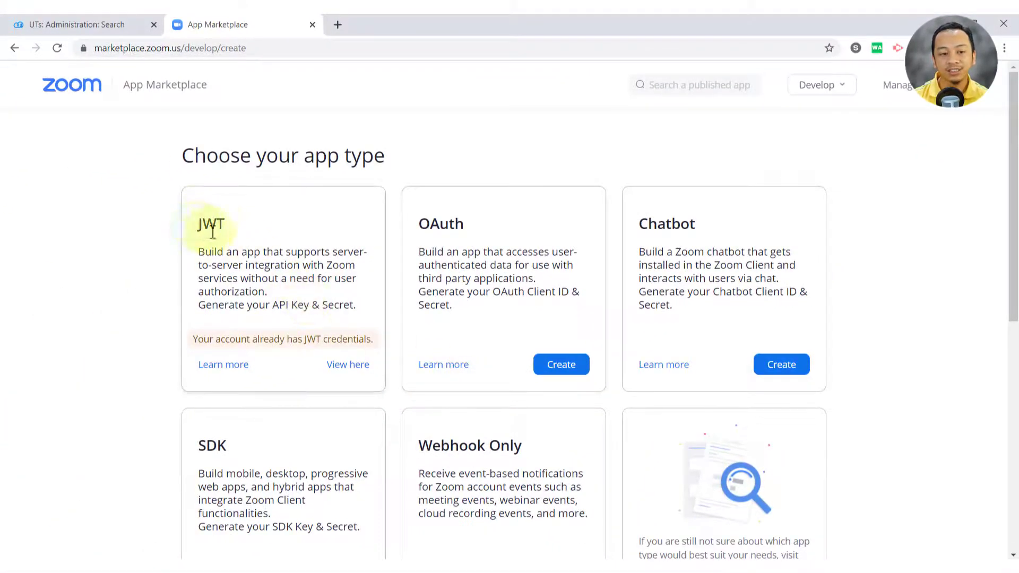
Among the app types, find JWT and view the credentials of the account's existing JWT app.
double_click(213, 232)
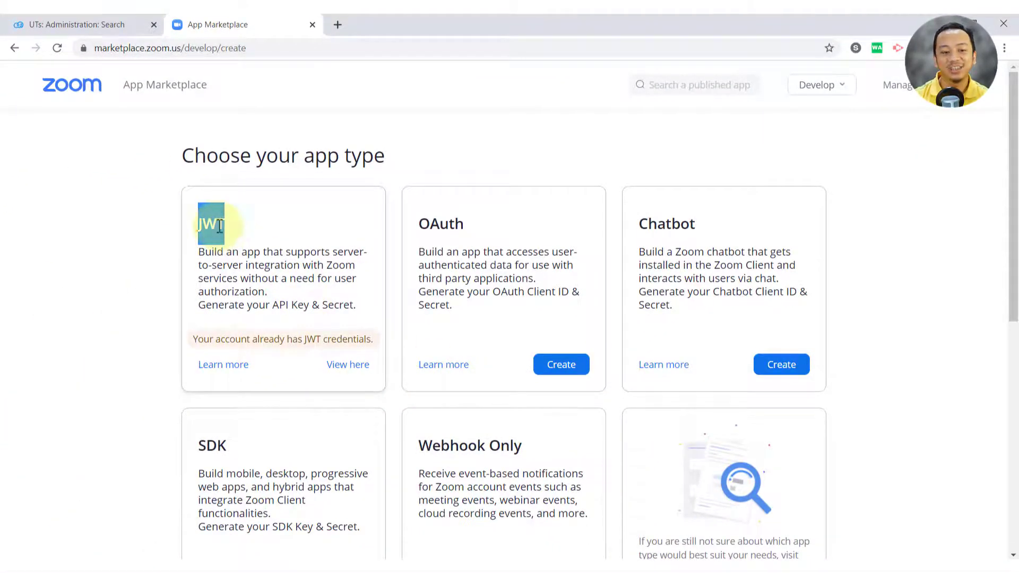
click(227, 227)
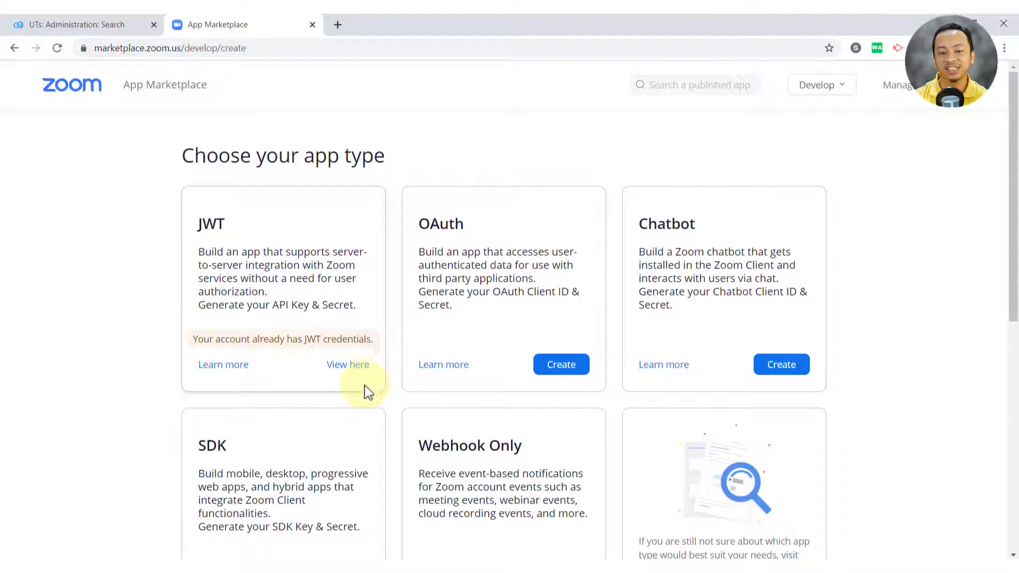
click(351, 366)
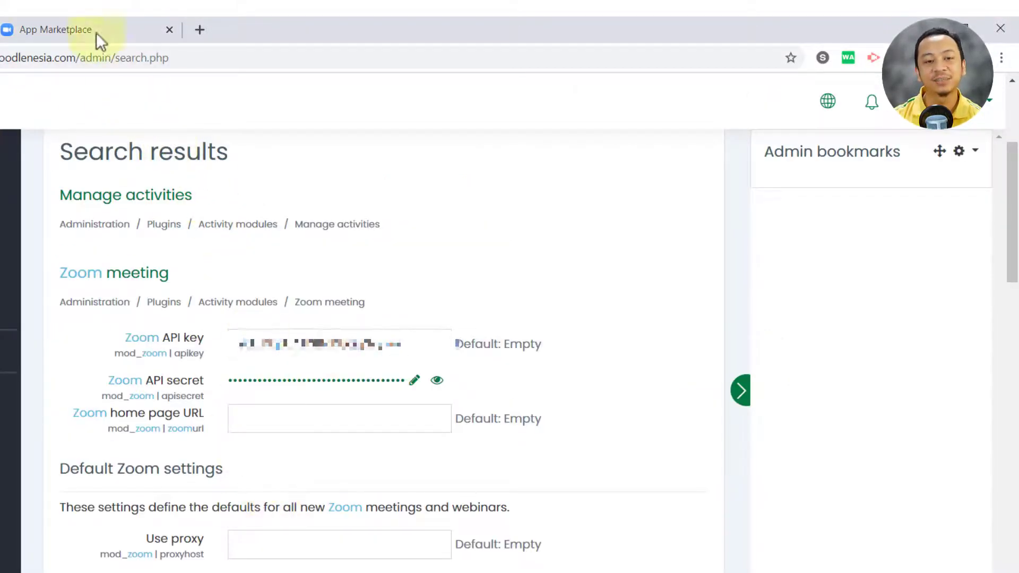
Copy the JWT app's API key and API secret one after the other for Moodle's Zoom meeting settings.
click(97, 32)
click(751, 356)
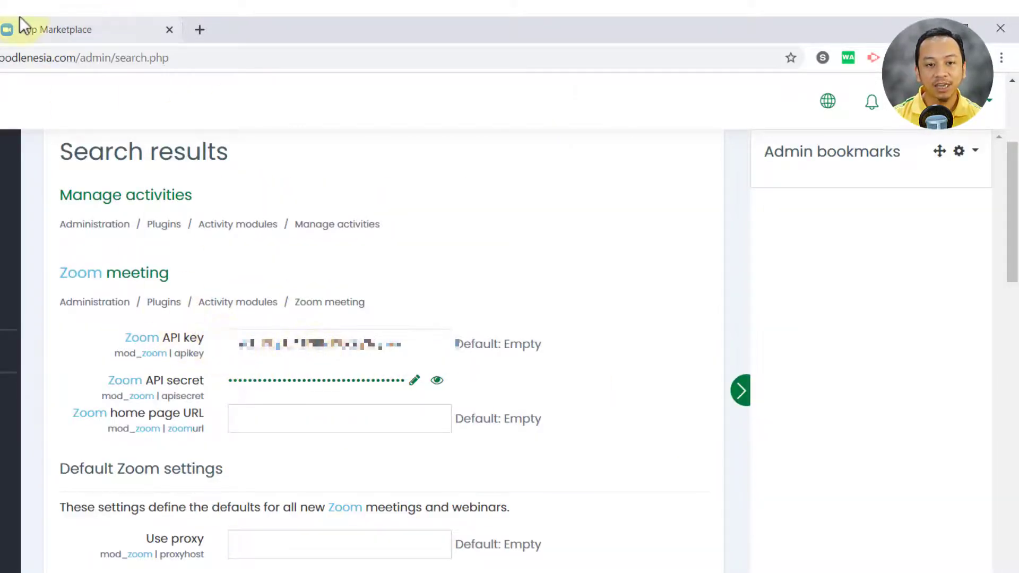
click(63, 28)
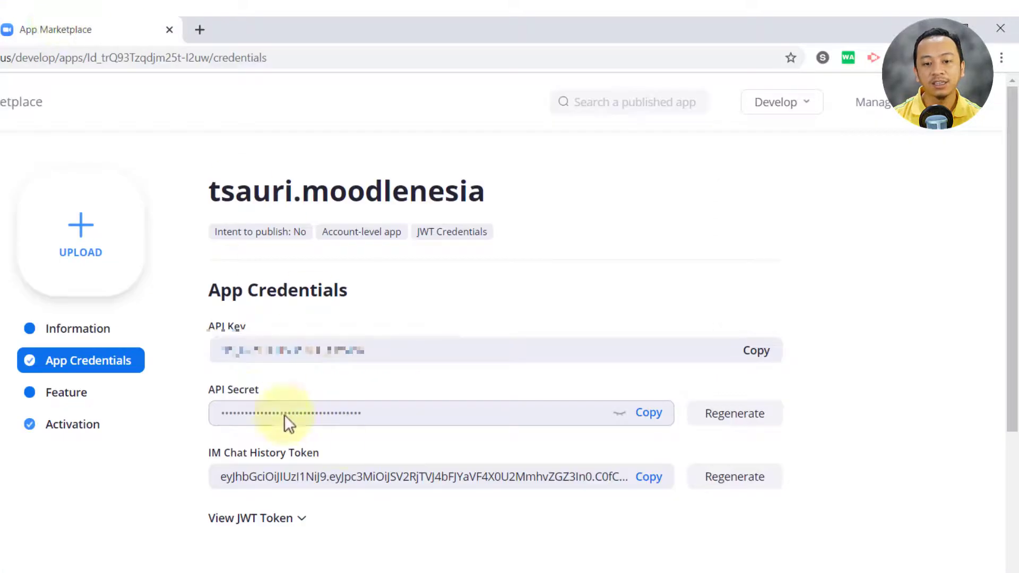
click(649, 414)
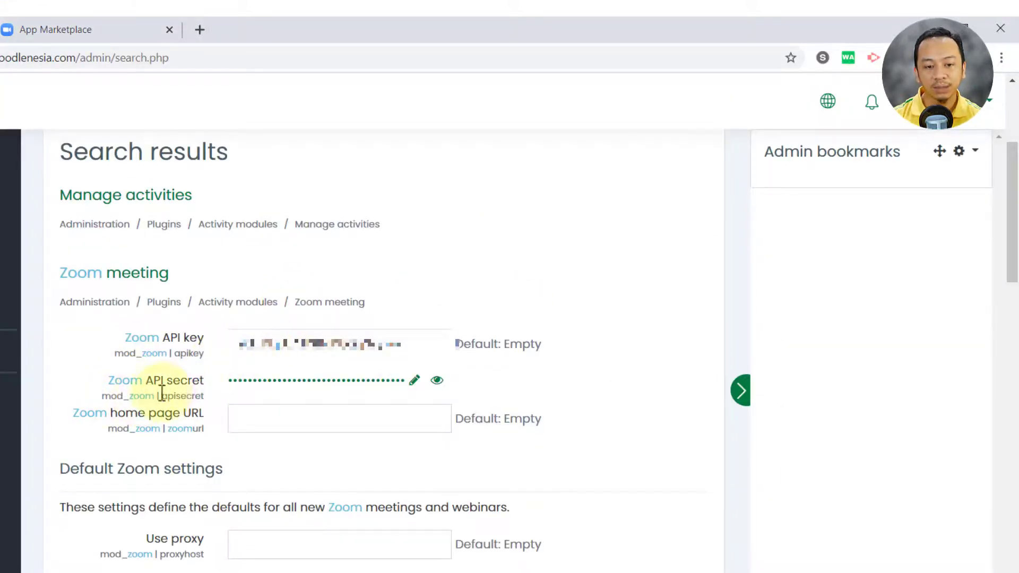
Go to the end of Moodle's administration search results, where the settings can be saved.
scroll(295, 410, down, 20)
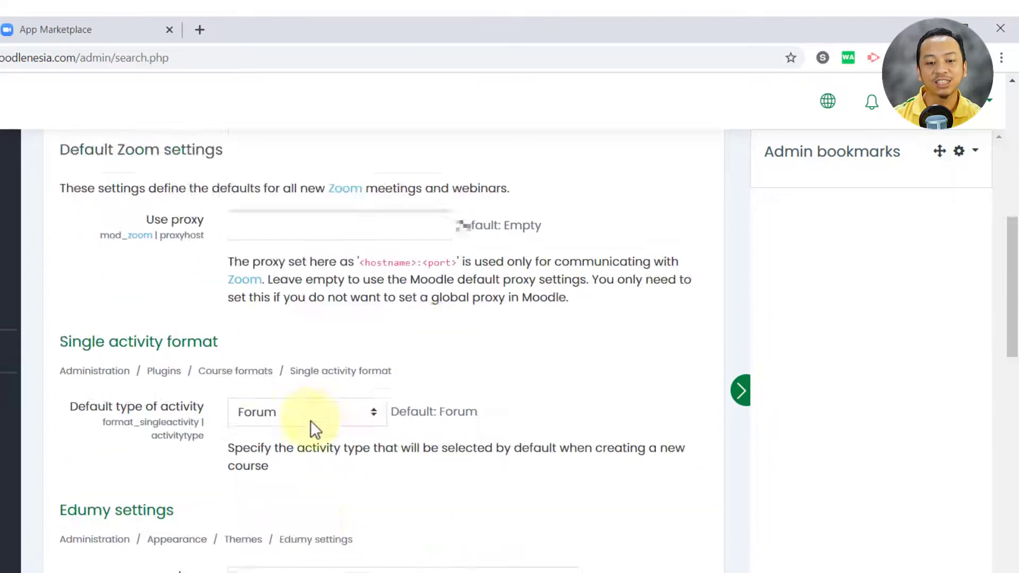
scroll(341, 505, down, 10)
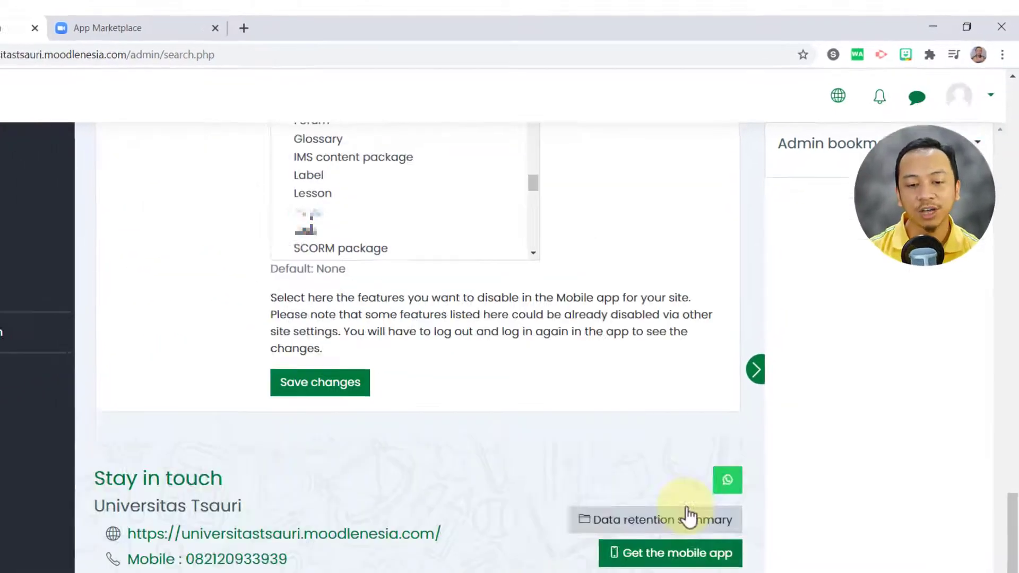